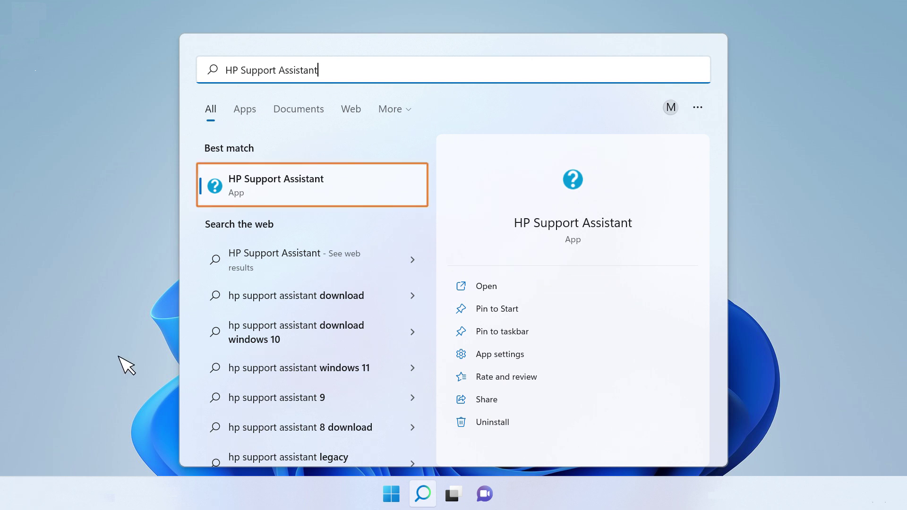
Launch HP Support Assistant from the Windows Search best-match result.
click(265, 182)
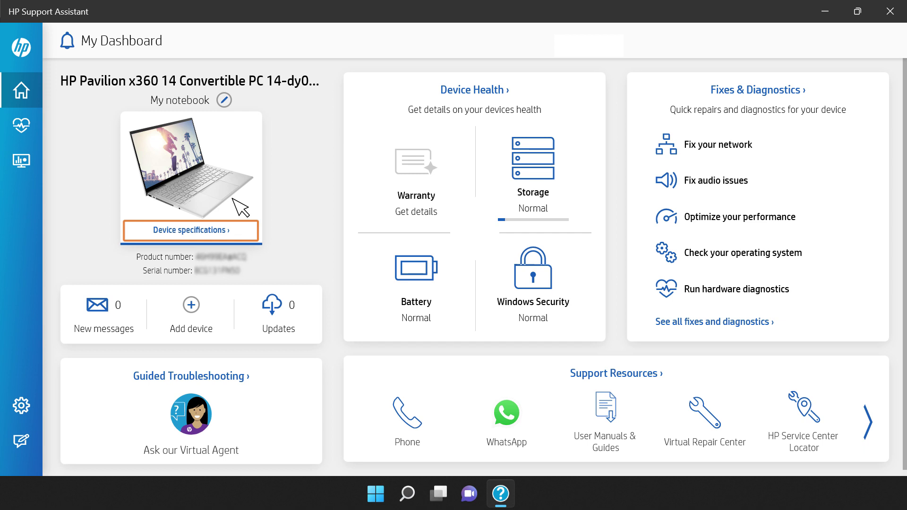
Show the notebook's device specifications: OS, processor, memory, system board and BIOS.
click(191, 230)
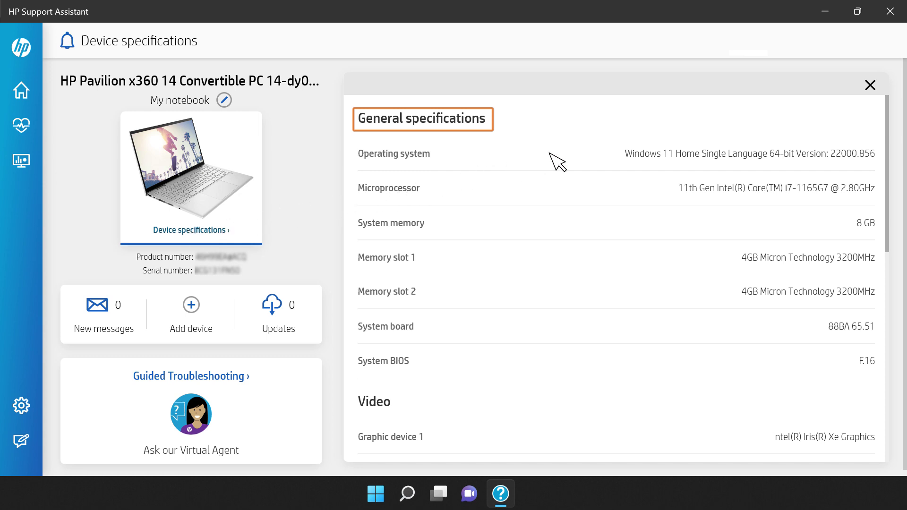
Close Device specifications and move through the Device Health card on My Dashboard.
click(870, 85)
key(Tab)
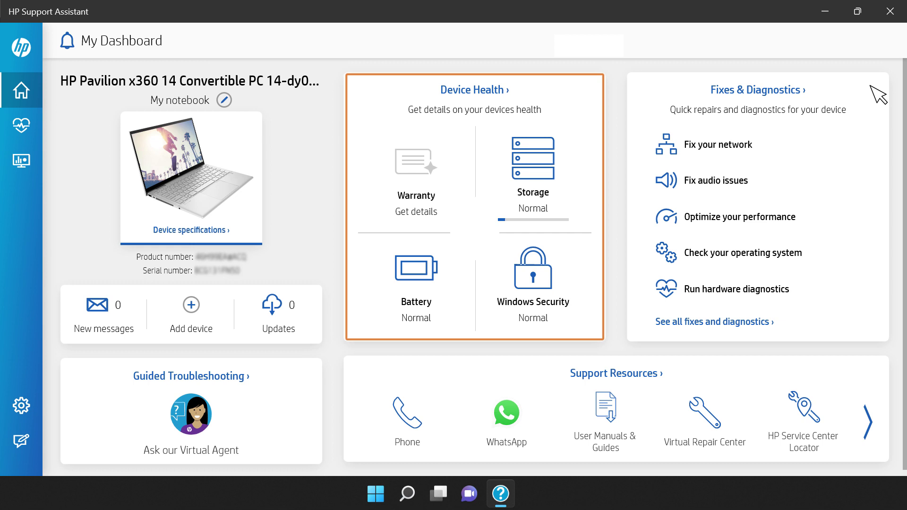
key(Tab)
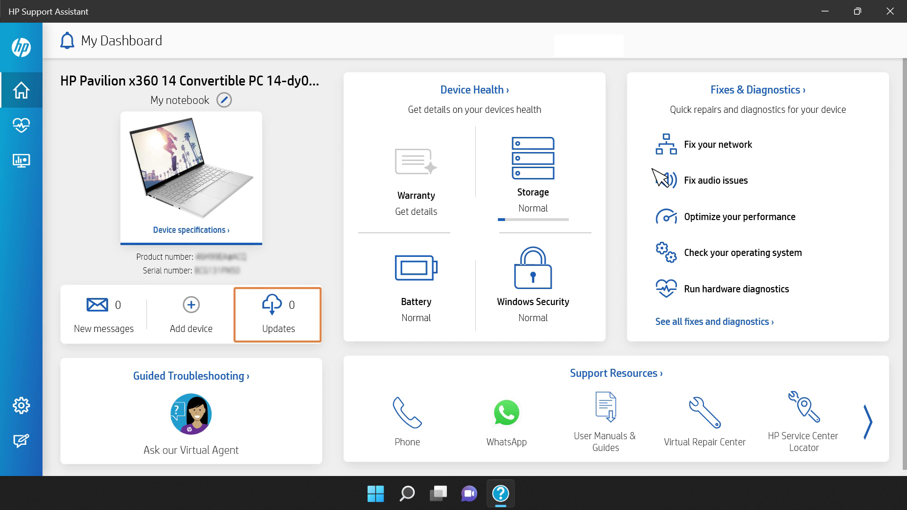
Open the Realtek wireless LAN driver's details from Updates and start Download & install.
click(275, 312)
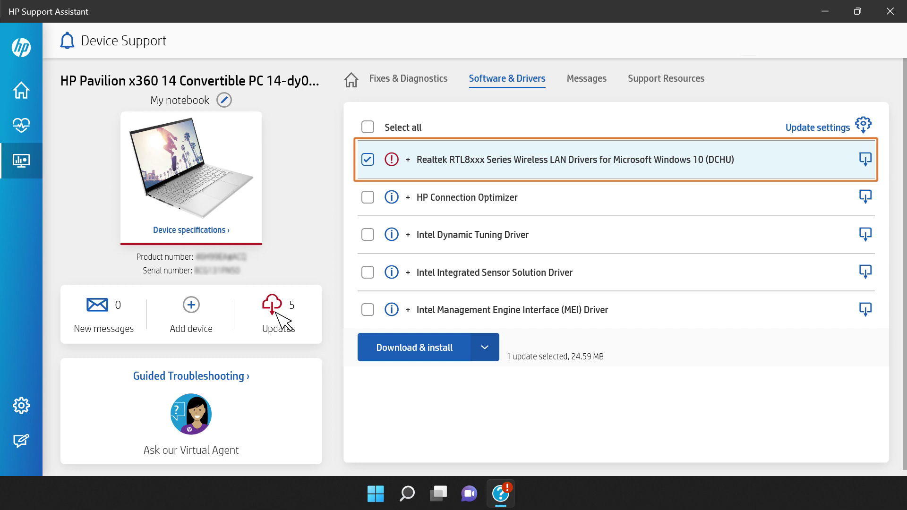
click(866, 159)
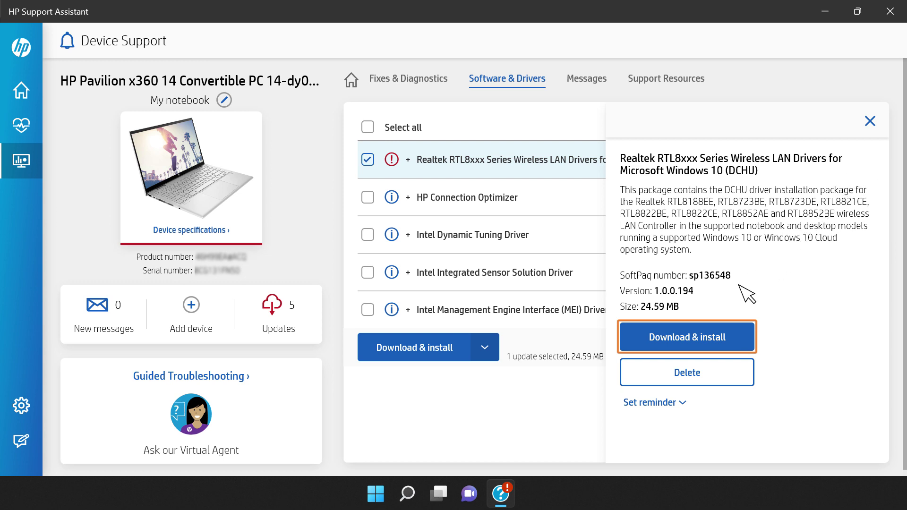
click(699, 337)
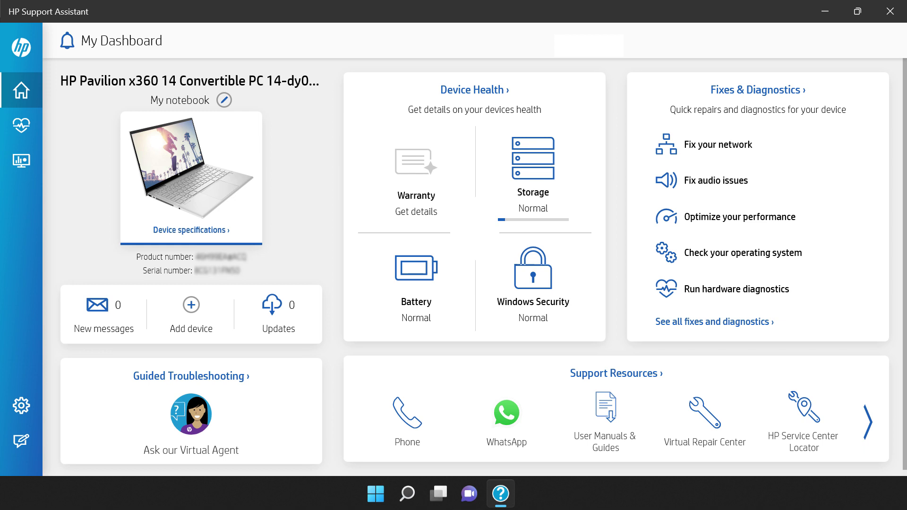
Open Application Settings and expand More settings and the Advanced software update options.
key(Tab)
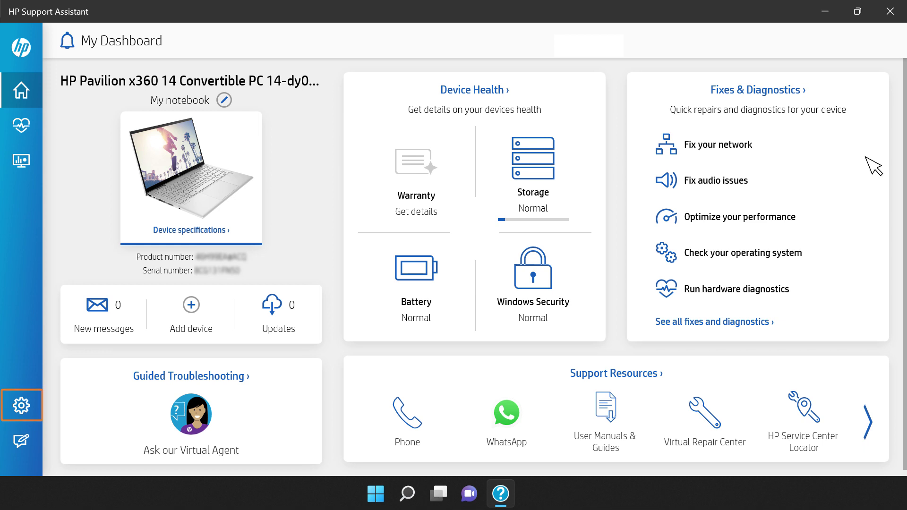
click(23, 407)
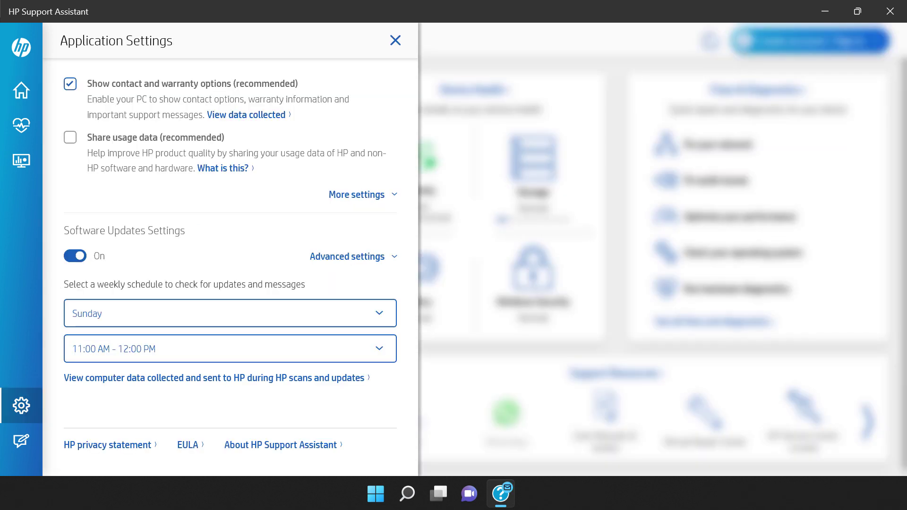
key(Tab)
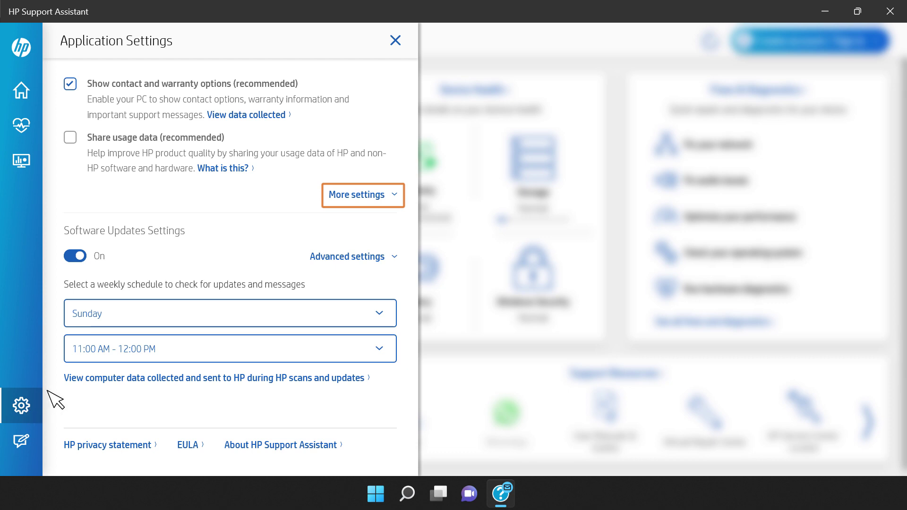
click(358, 195)
key(Tab)
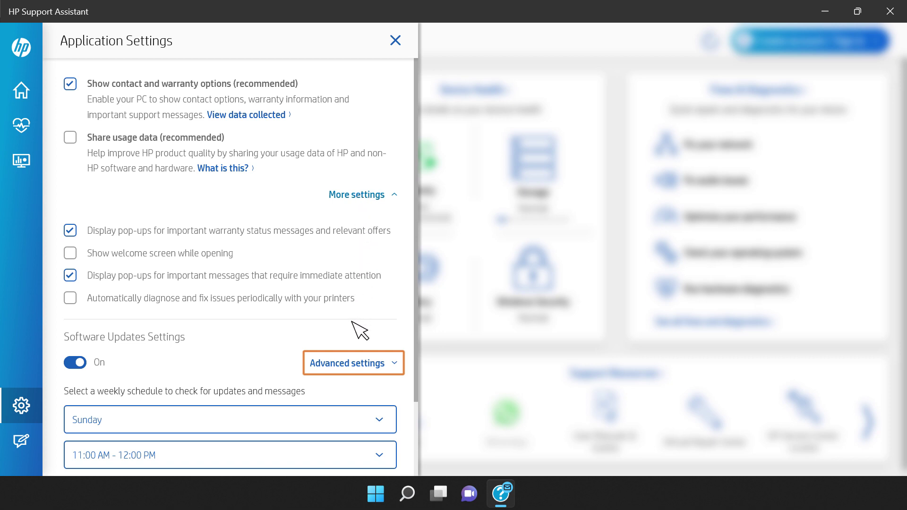
click(349, 363)
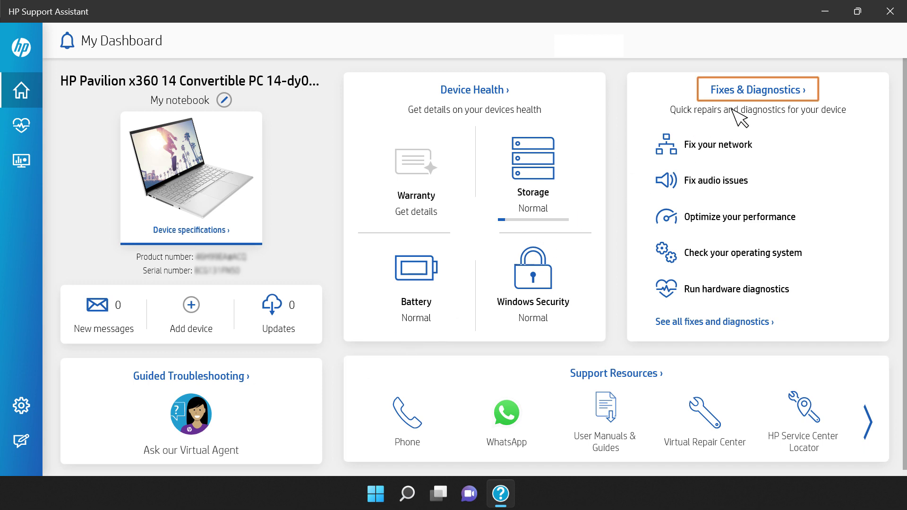
Visit Fixes & Diagnostics, then view Guided Troubleshooting's list of common issues.
click(760, 91)
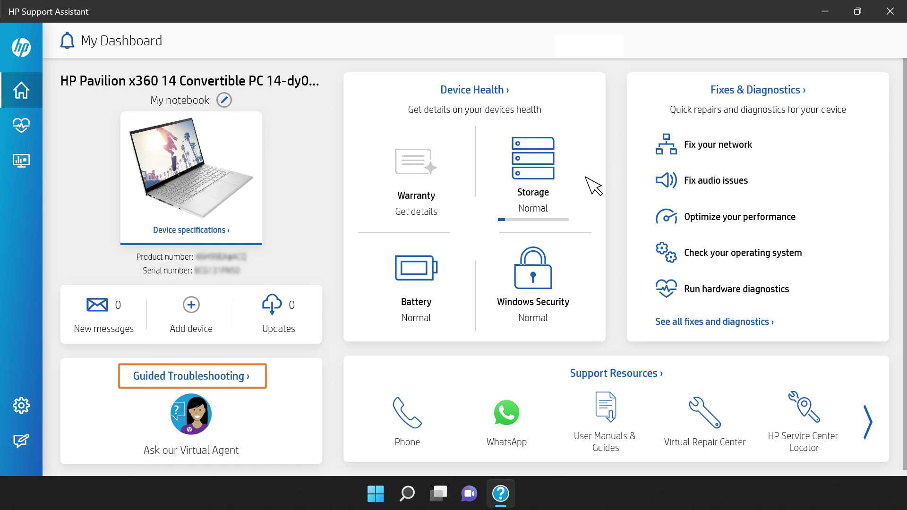
click(186, 375)
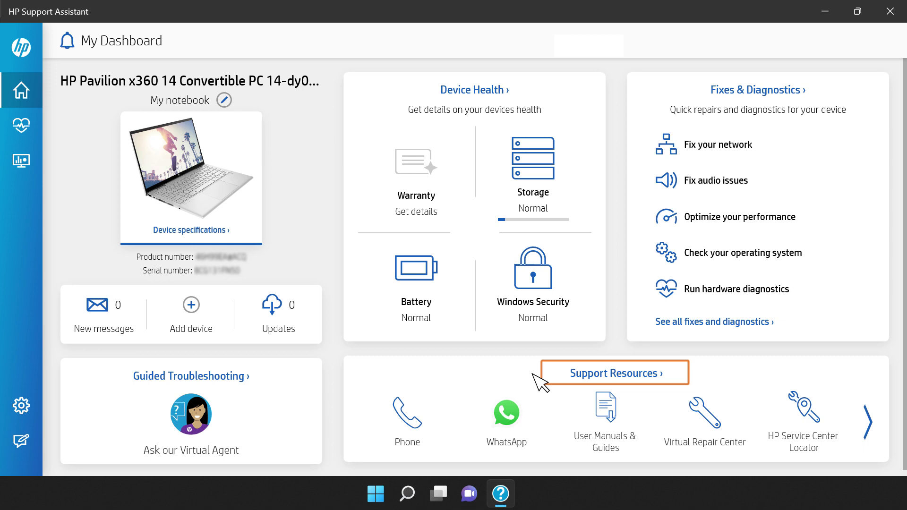
Open Support Resources listing user manuals, repair center, service locator and contact hours.
click(613, 373)
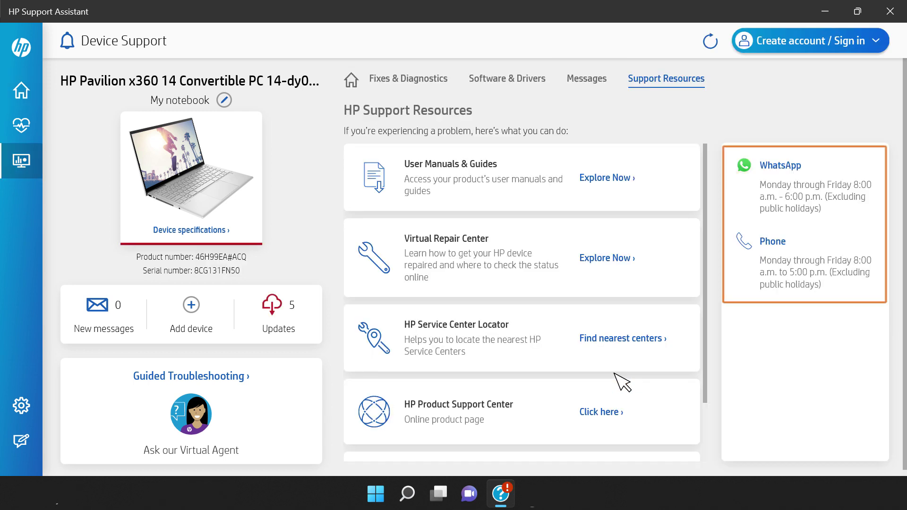